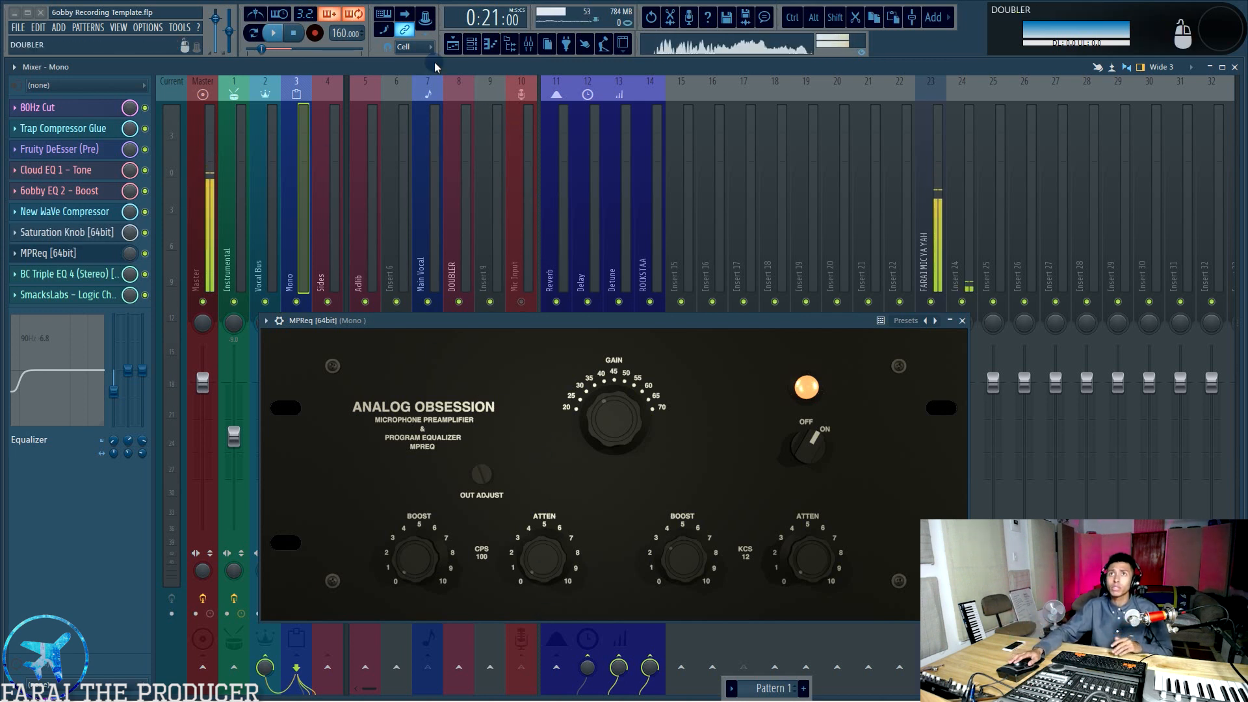
# Step: Open the Saturation Knob plugin on the Mono track and place its window above the MPReq plugin
pyautogui.click(87, 235)
pyautogui.moveTo(587, 263); pyautogui.dragTo(588, 102)
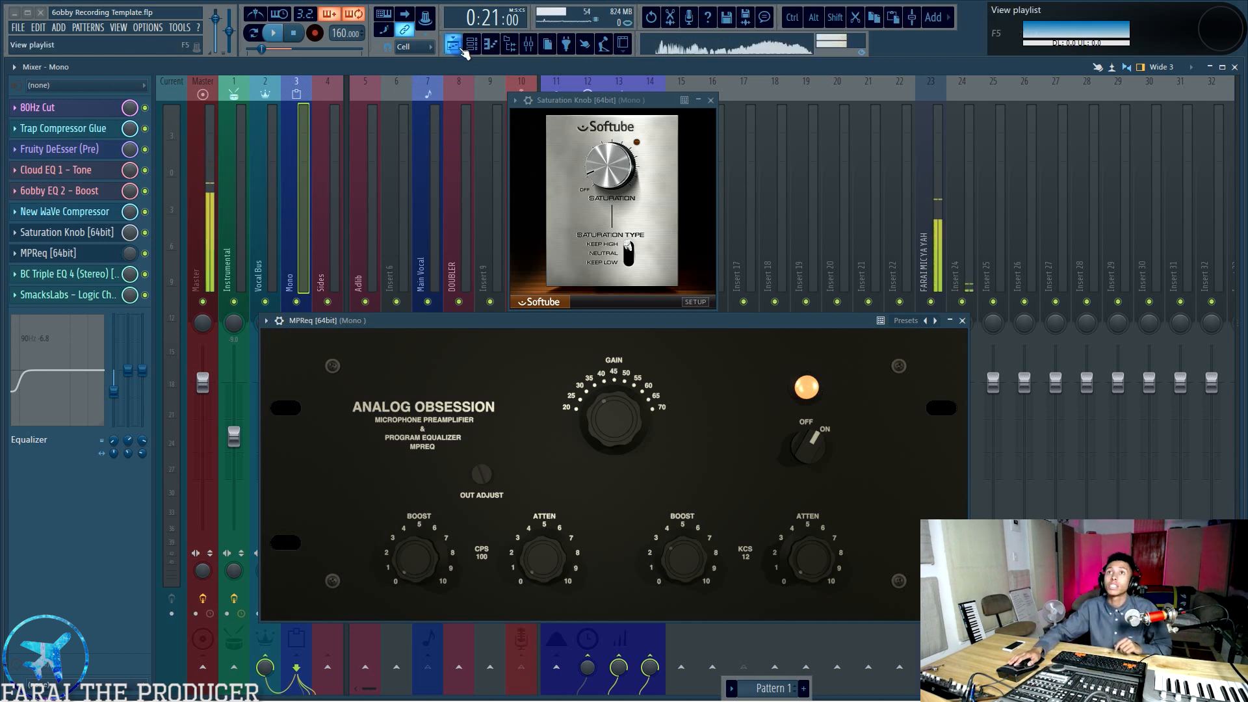
# Step: Start playback of the vocal section from the playlist and return to the mixer
pyautogui.press('F5')
pyautogui.scroll(4, 284, 98)
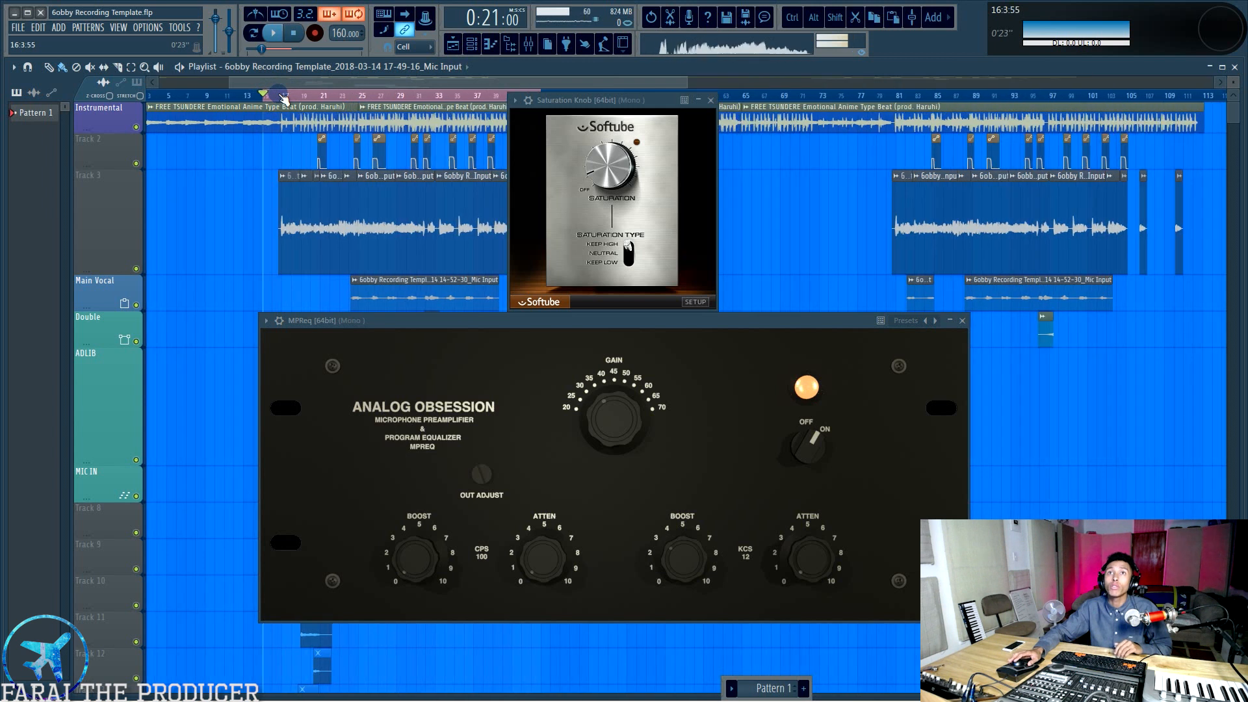
pyautogui.press('space')
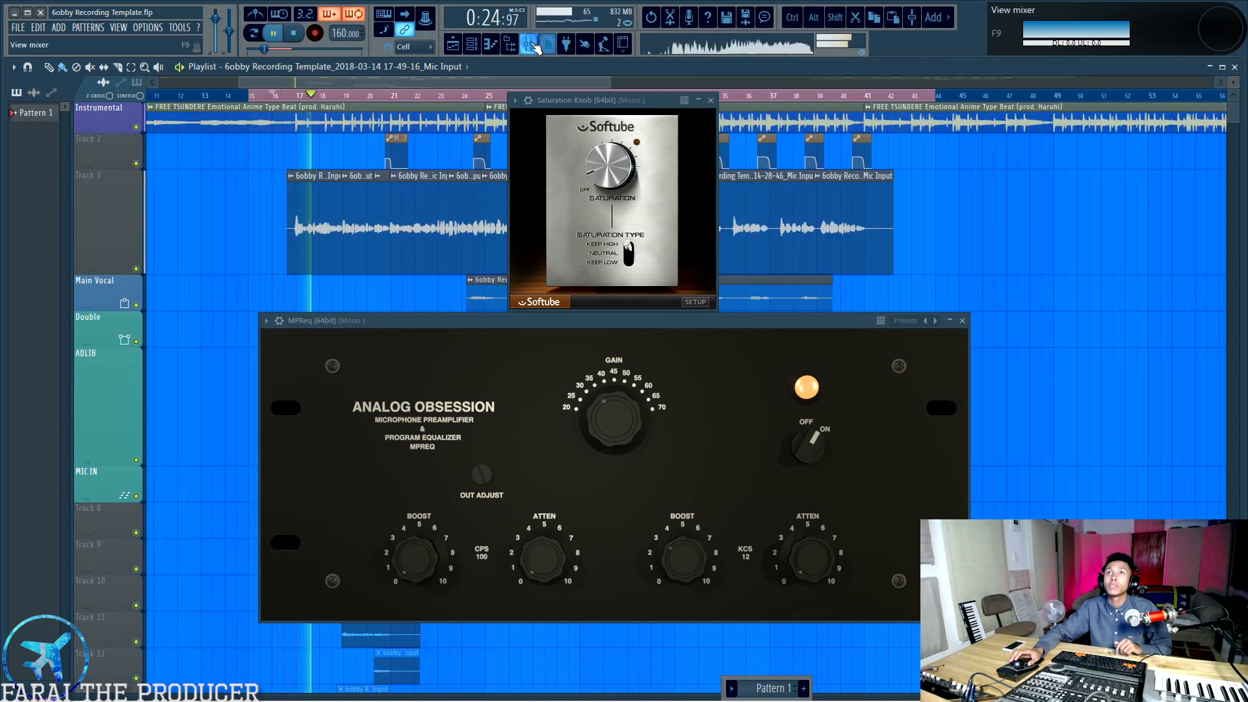
pyautogui.press('F9')
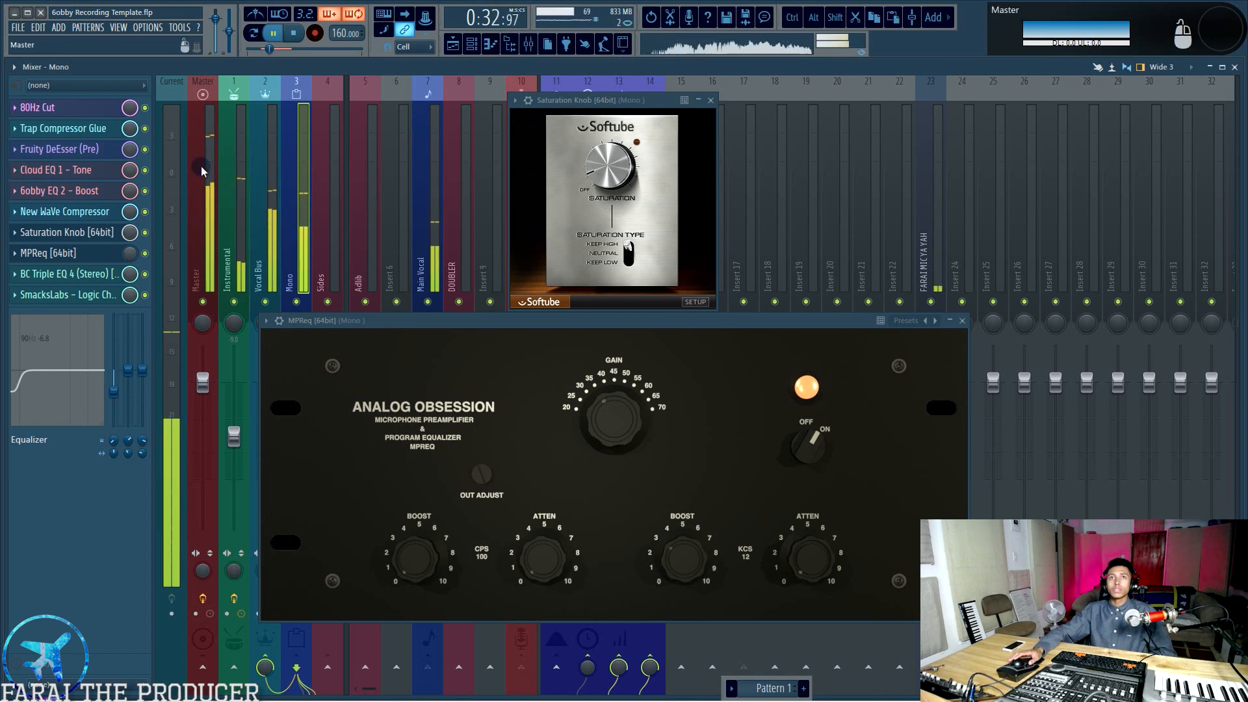
# Step: Compare the Mono track's sound with Saturation Knob bypassed and enabled during playback, then stop the song
pyautogui.click(144, 232)
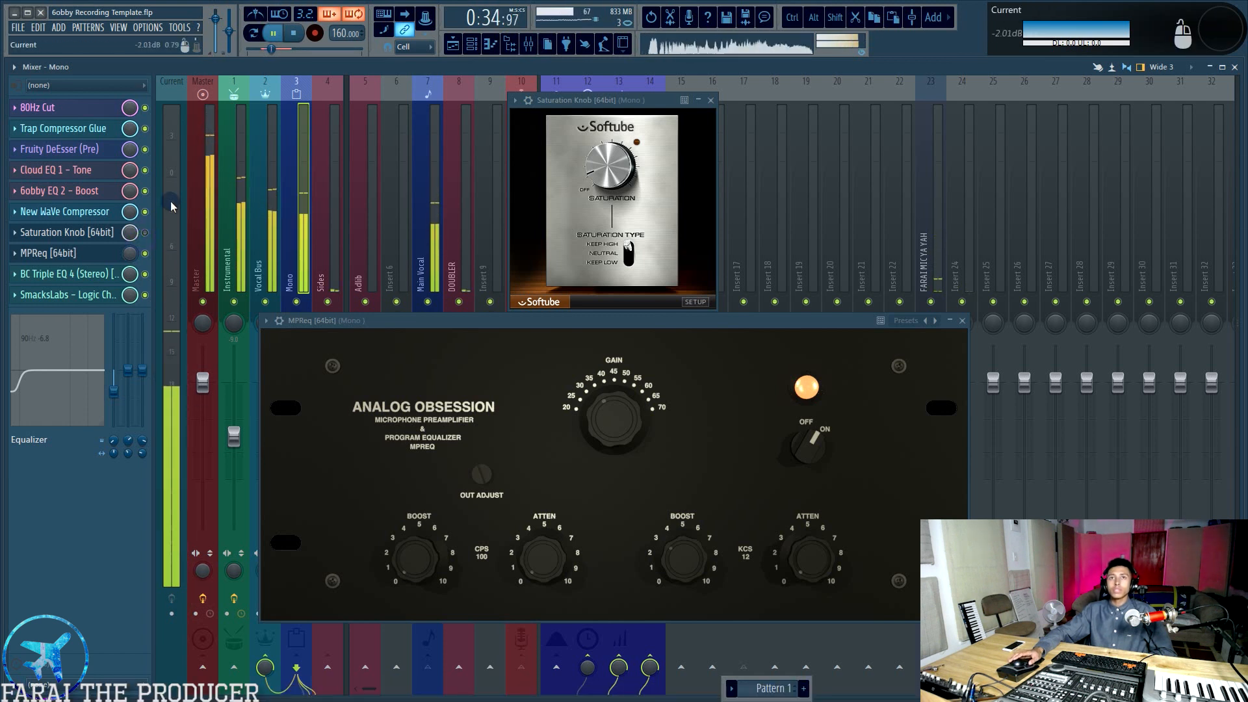
pyautogui.click(144, 232)
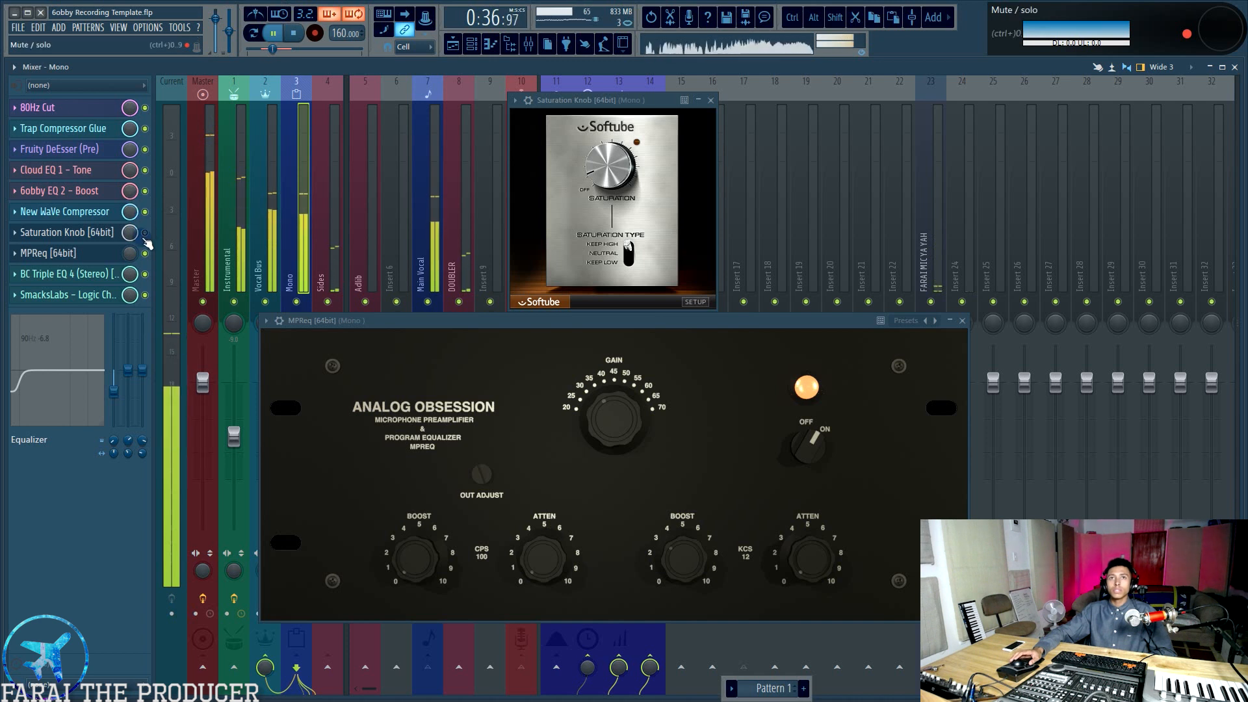
pyautogui.click(144, 232)
pyautogui.click(144, 232)
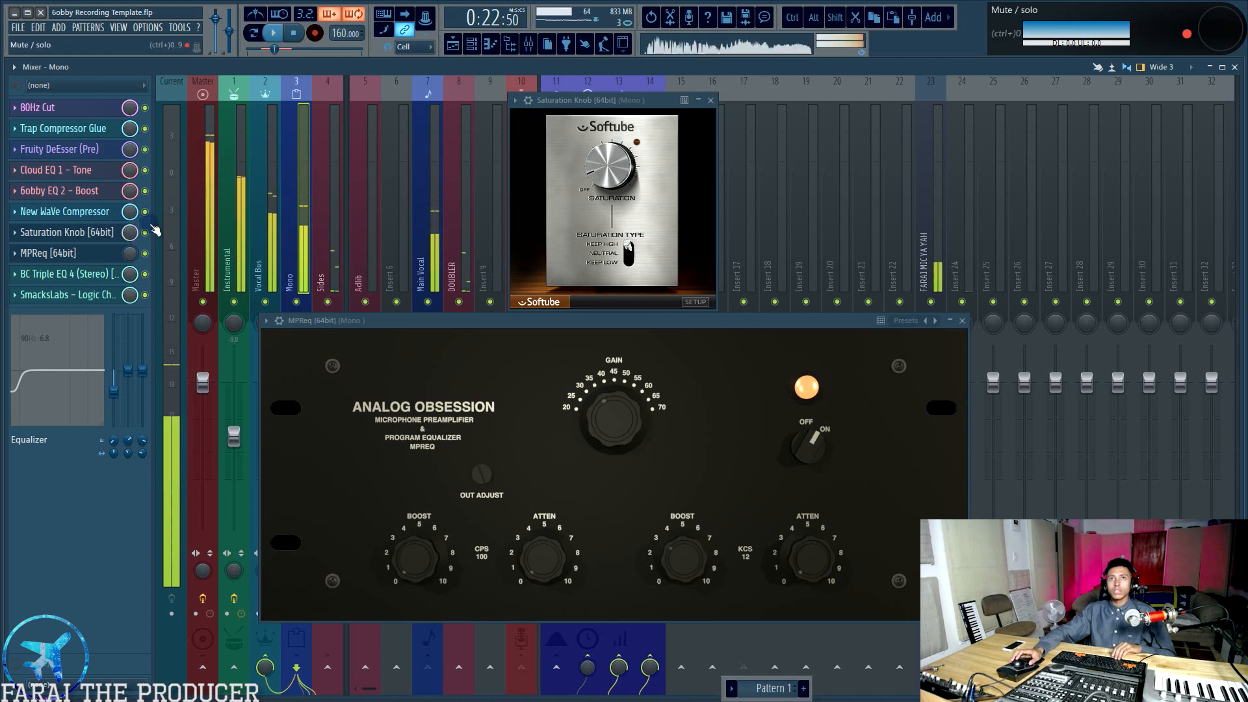
pyautogui.press('space')
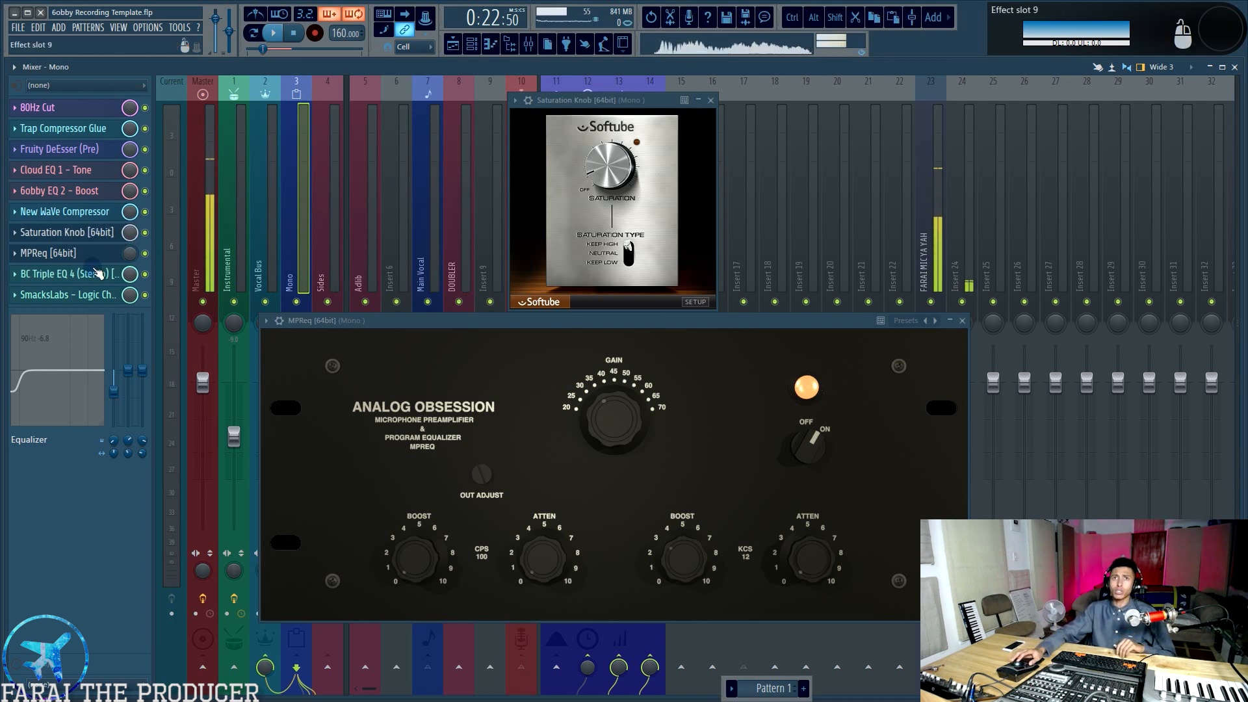
# Step: Disable Saturation Knob on the Mono track and close its plugin window
pyautogui.click(145, 233)
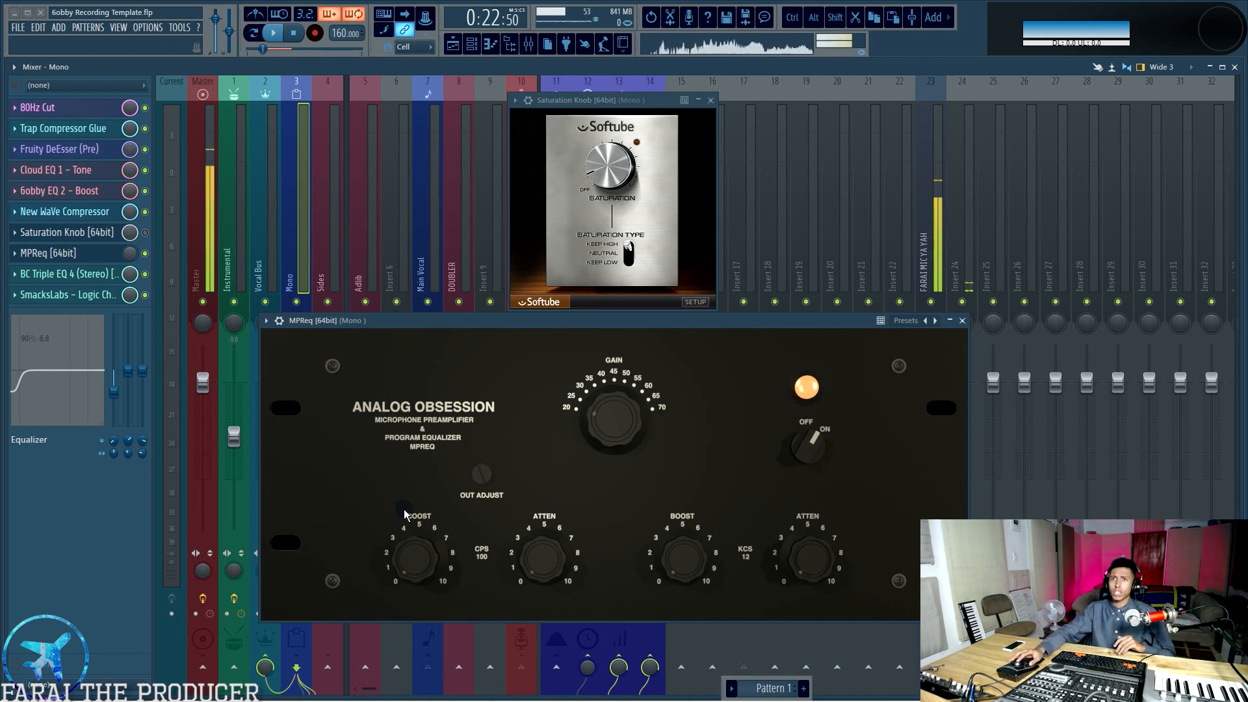
pyautogui.click(483, 479)
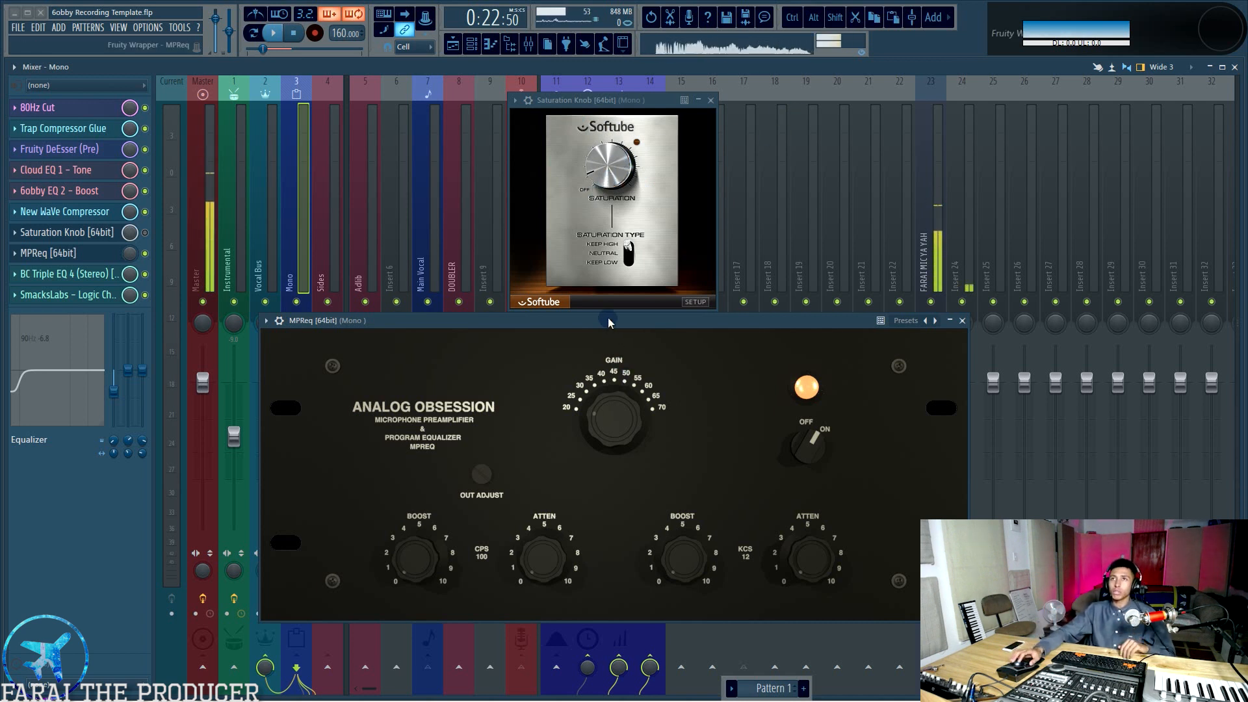
pyautogui.click(712, 99)
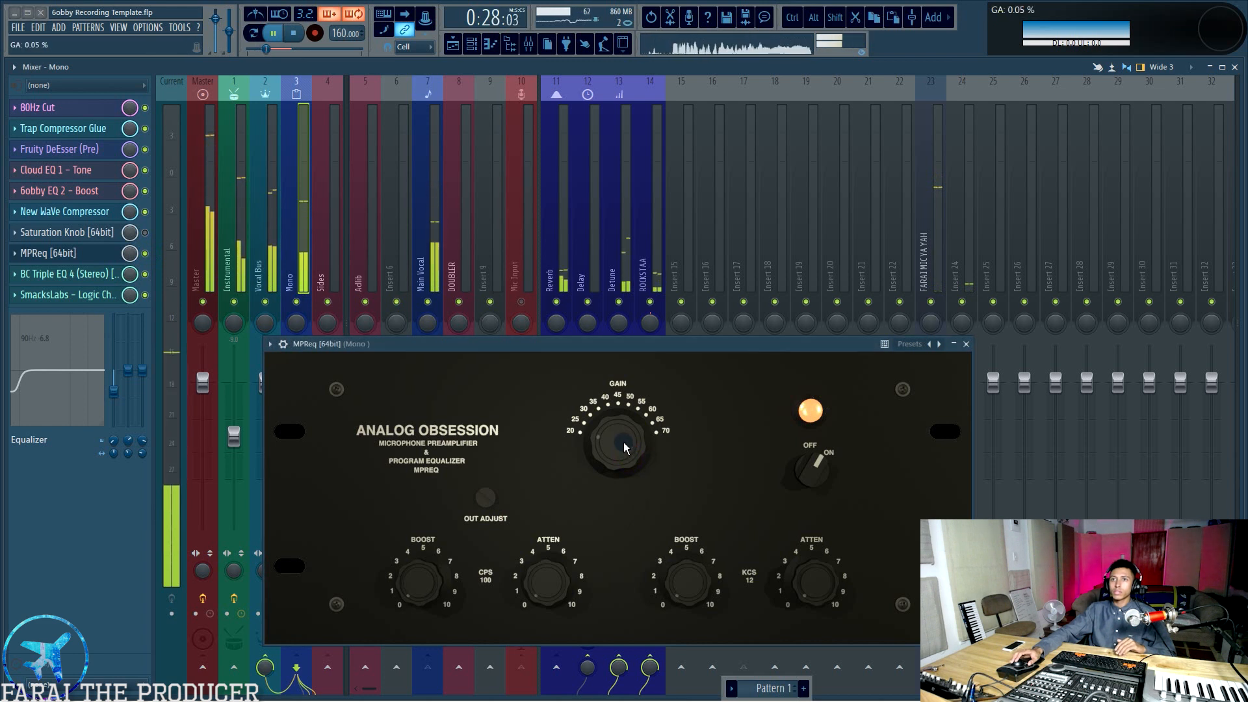
# Step: Audition MPReq's Gain by raising it and bringing it back down during playback, then stop the song
pyautogui.moveTo(614, 419); pyautogui.dragTo(594, 335)
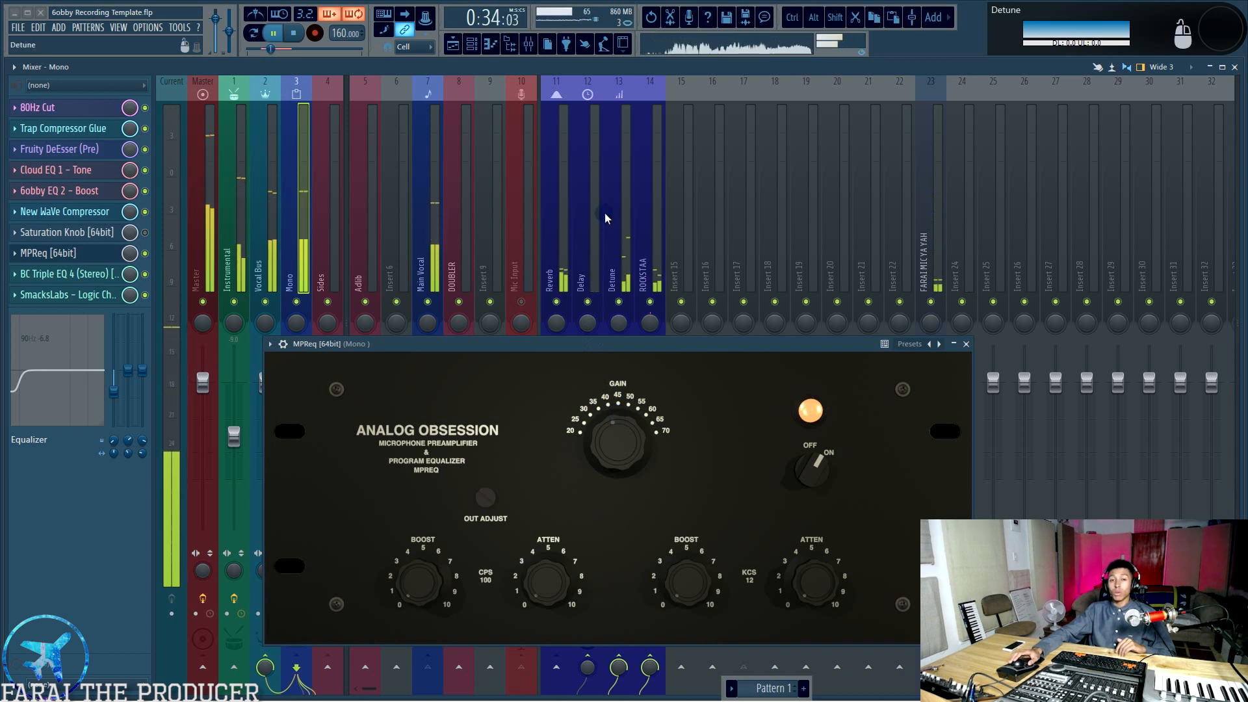
pyautogui.moveTo(616, 442); pyautogui.dragTo(647, 310)
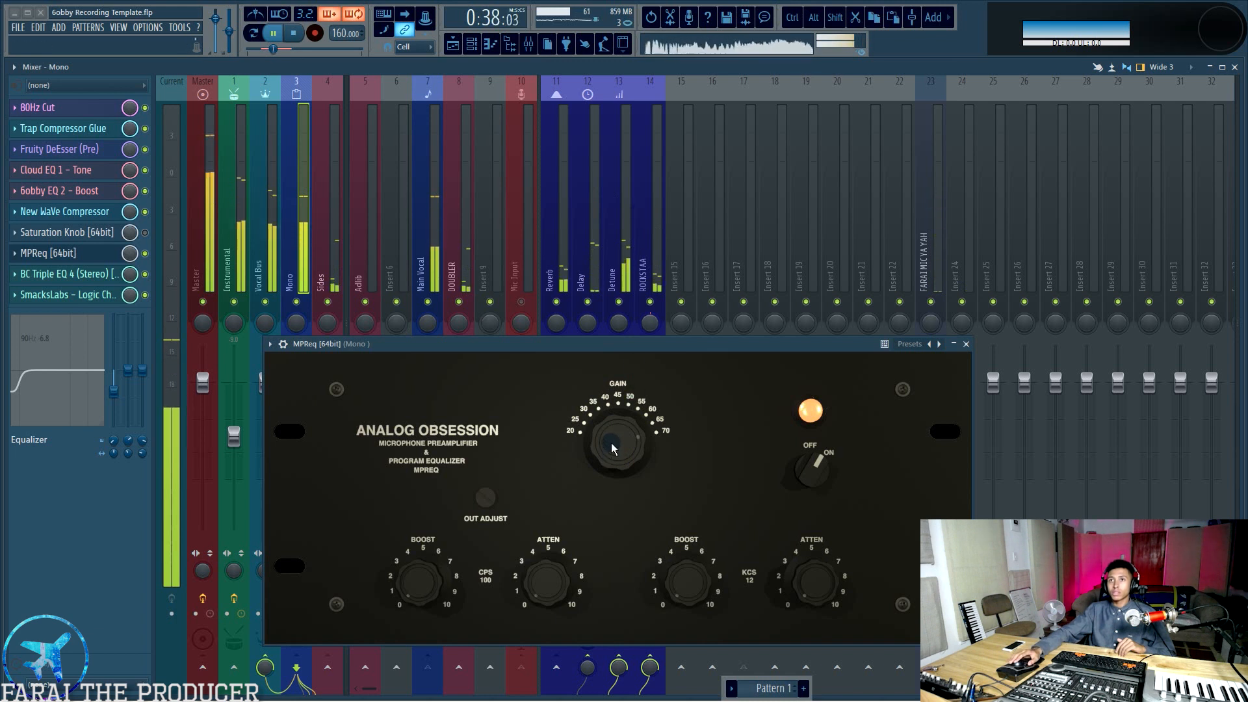
pyautogui.moveTo(613, 446); pyautogui.dragTo(598, 605)
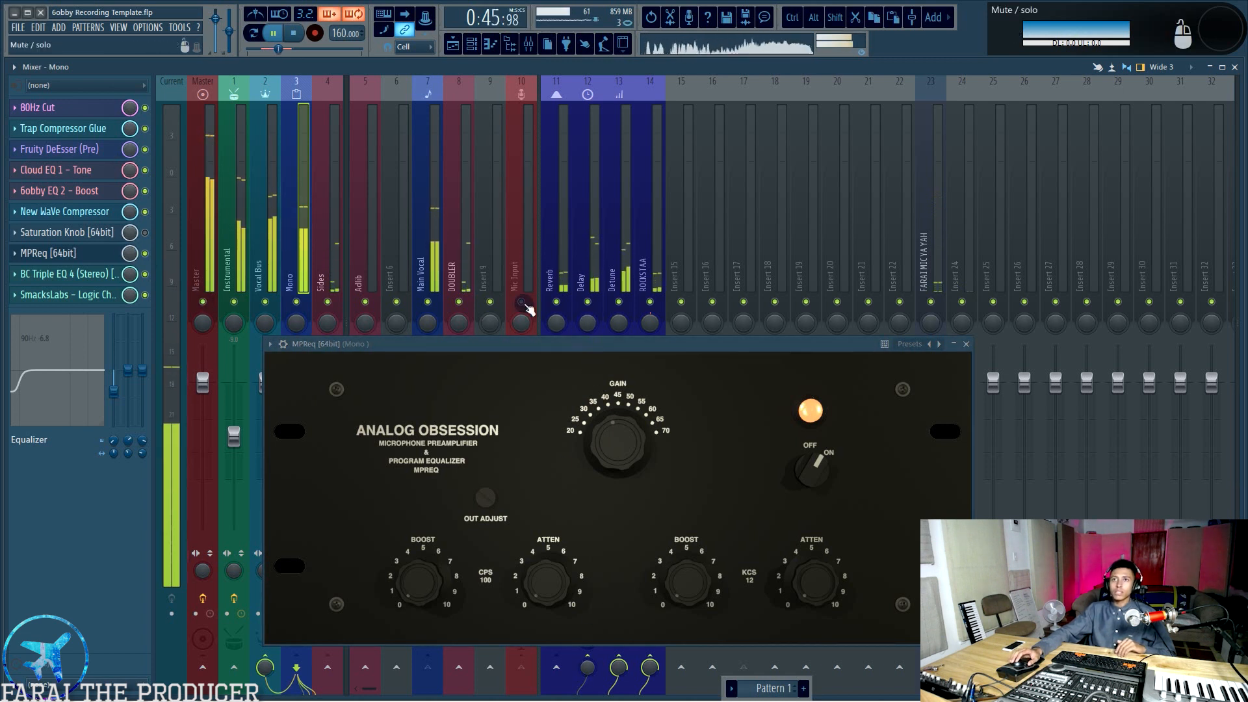
pyautogui.press('space')
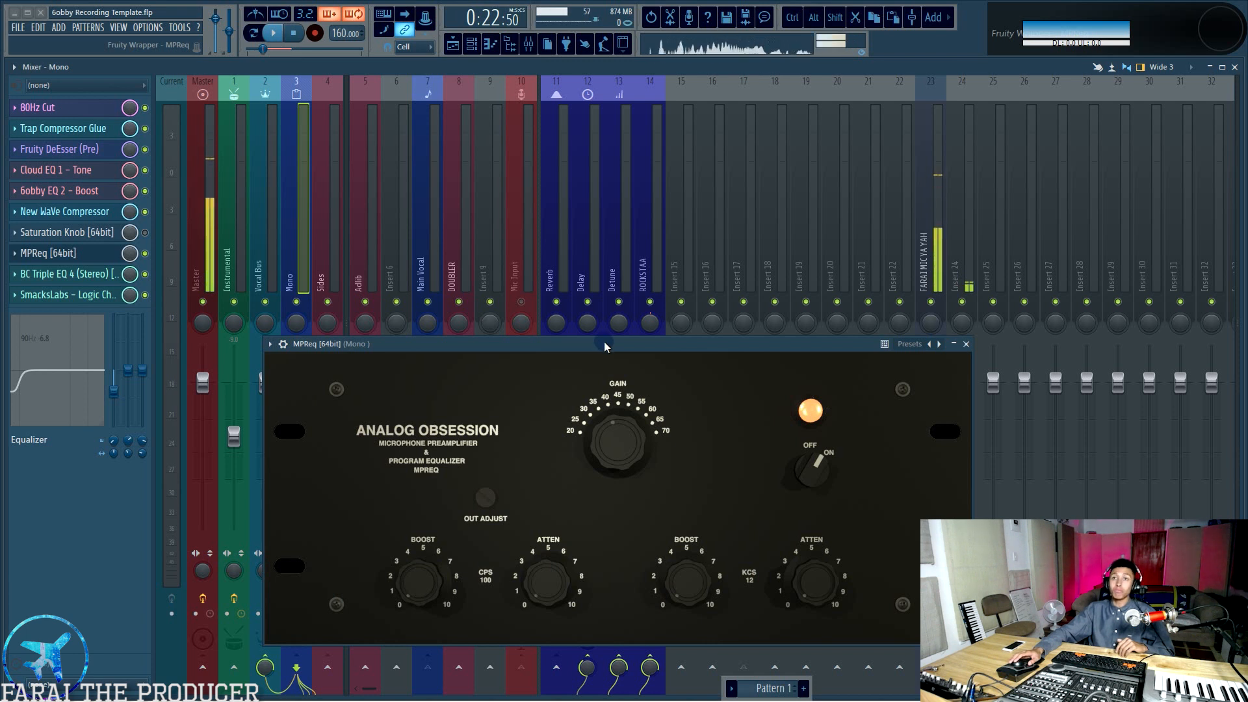
# Step: Play the song and raise MPReq's KCS 12 Boost to 0.76%, then reduce it to slightly below 0.40%
pyautogui.press('space')
pyautogui.moveTo(695, 584); pyautogui.dragTo(658, 353)
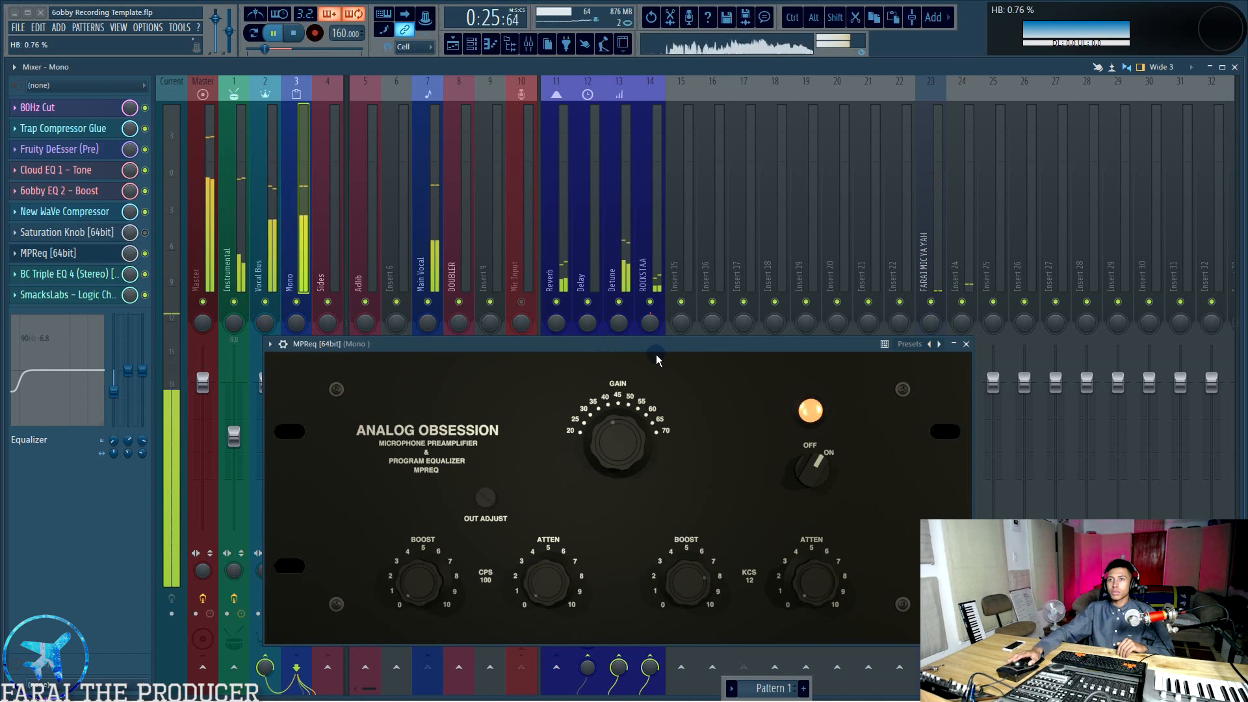
pyautogui.moveTo(686, 574); pyautogui.dragTo(688, 681)
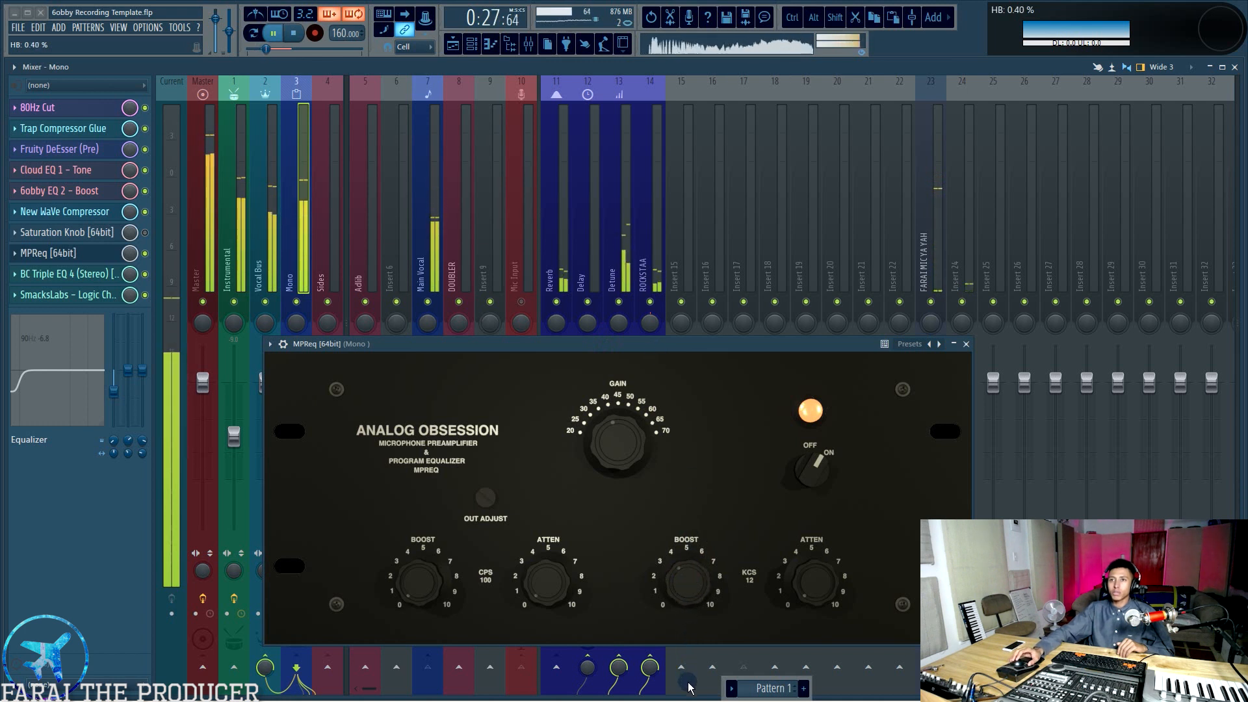
pyautogui.moveTo(692, 590); pyautogui.dragTo(694, 600)
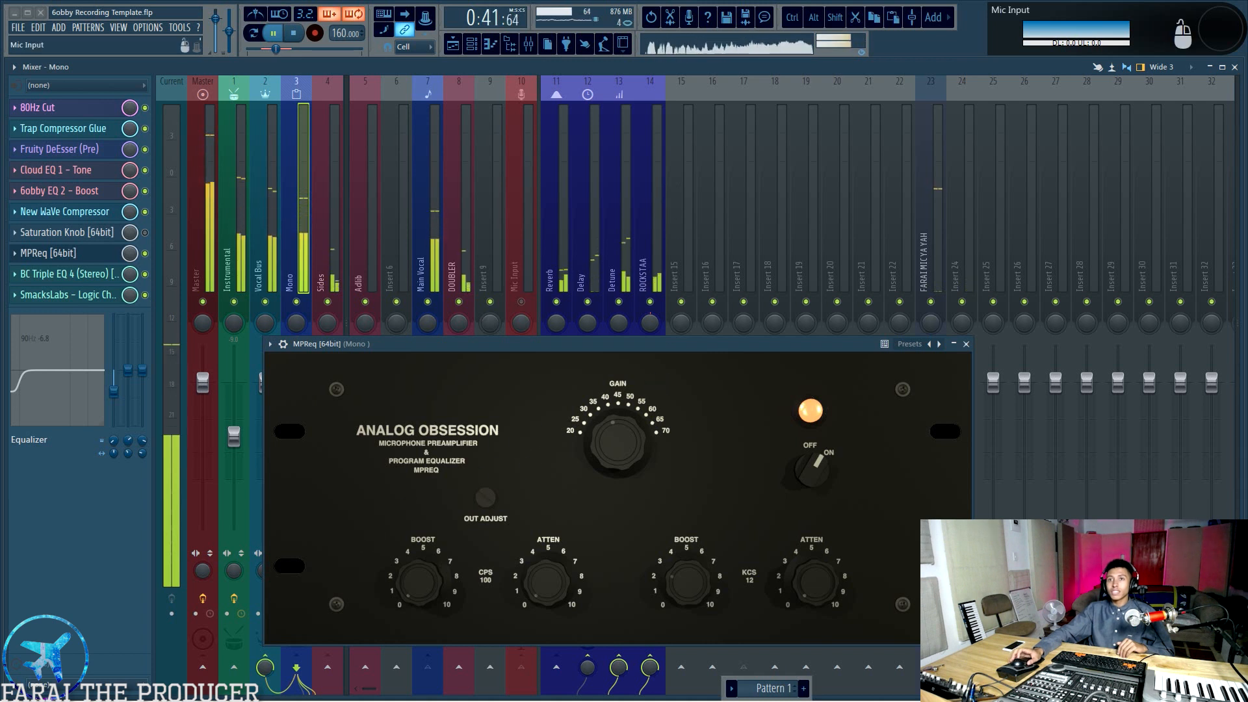
pyautogui.click(543, 347)
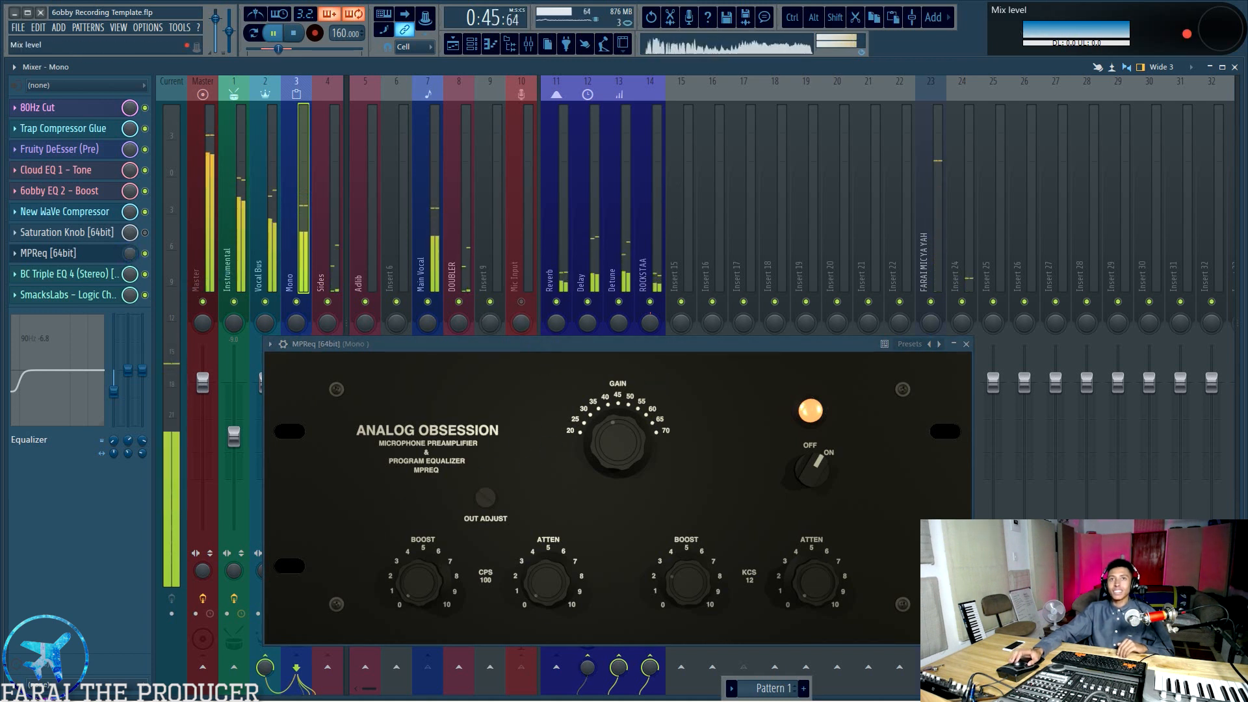
pyautogui.click(543, 344)
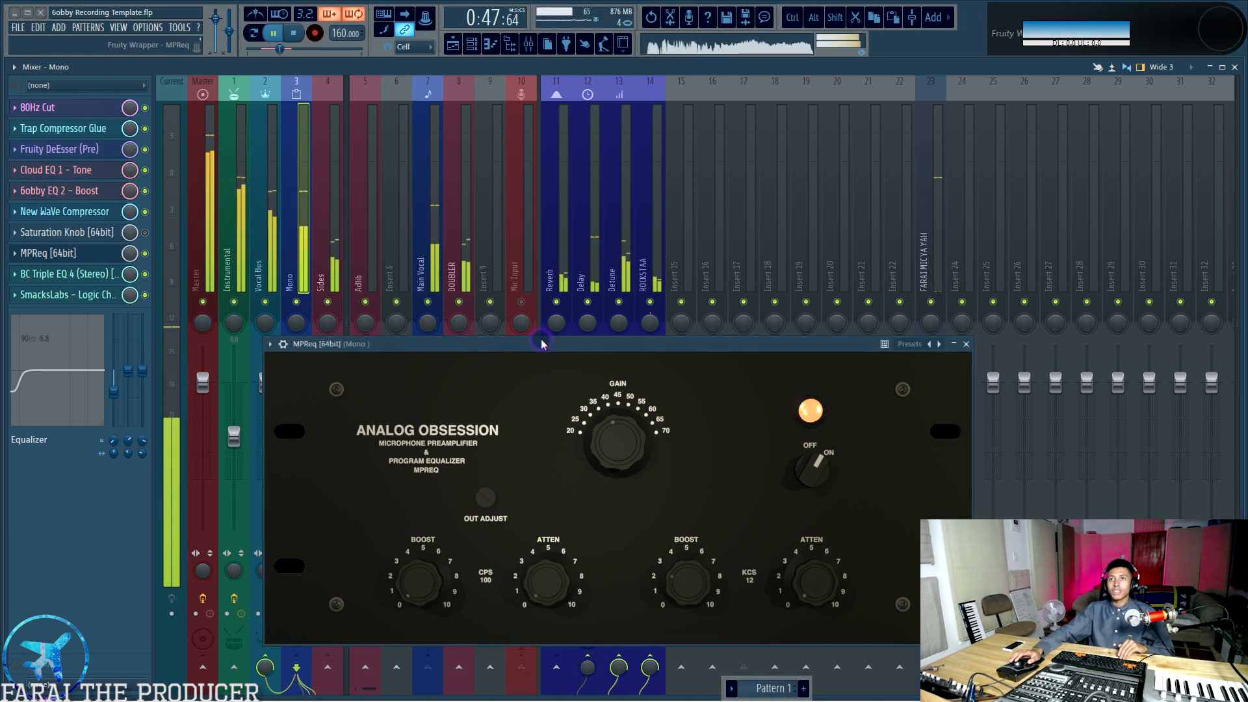
# Step: Restart the song and raise MPReq's CPS 100 Boost, then reduce it below 0.42% while listening
pyautogui.press('space')
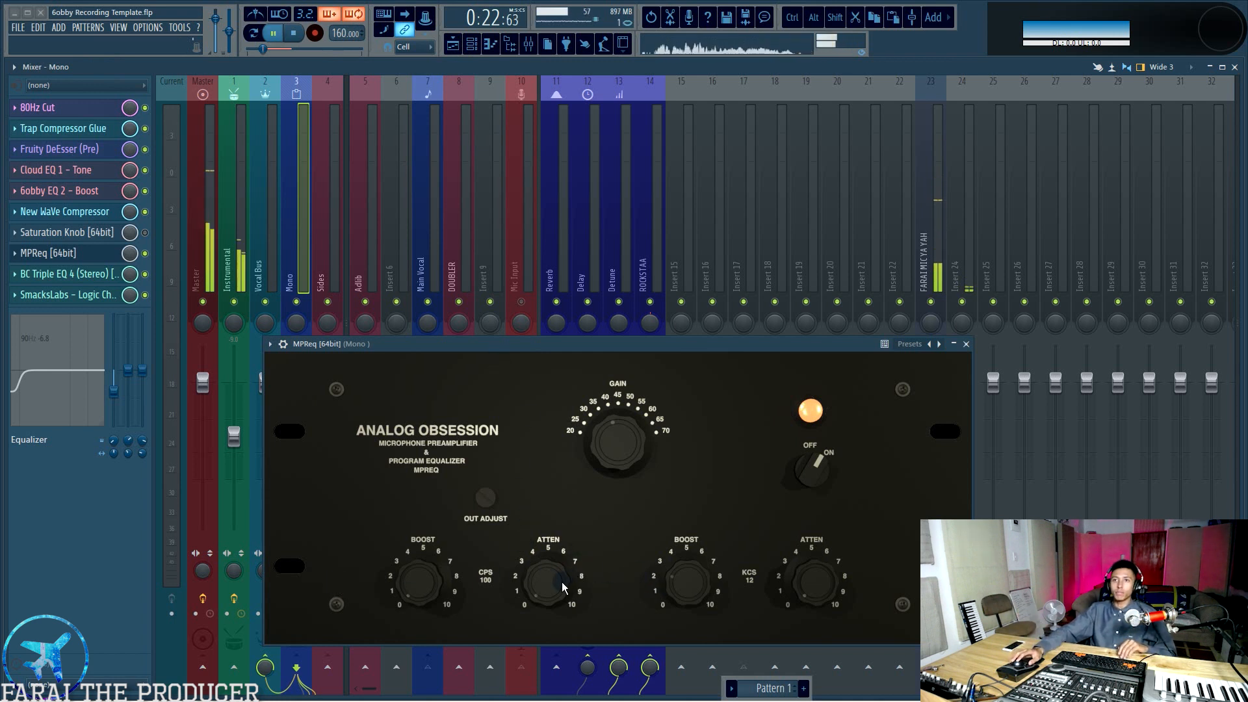
pyautogui.moveTo(553, 587); pyautogui.dragTo(504, 244)
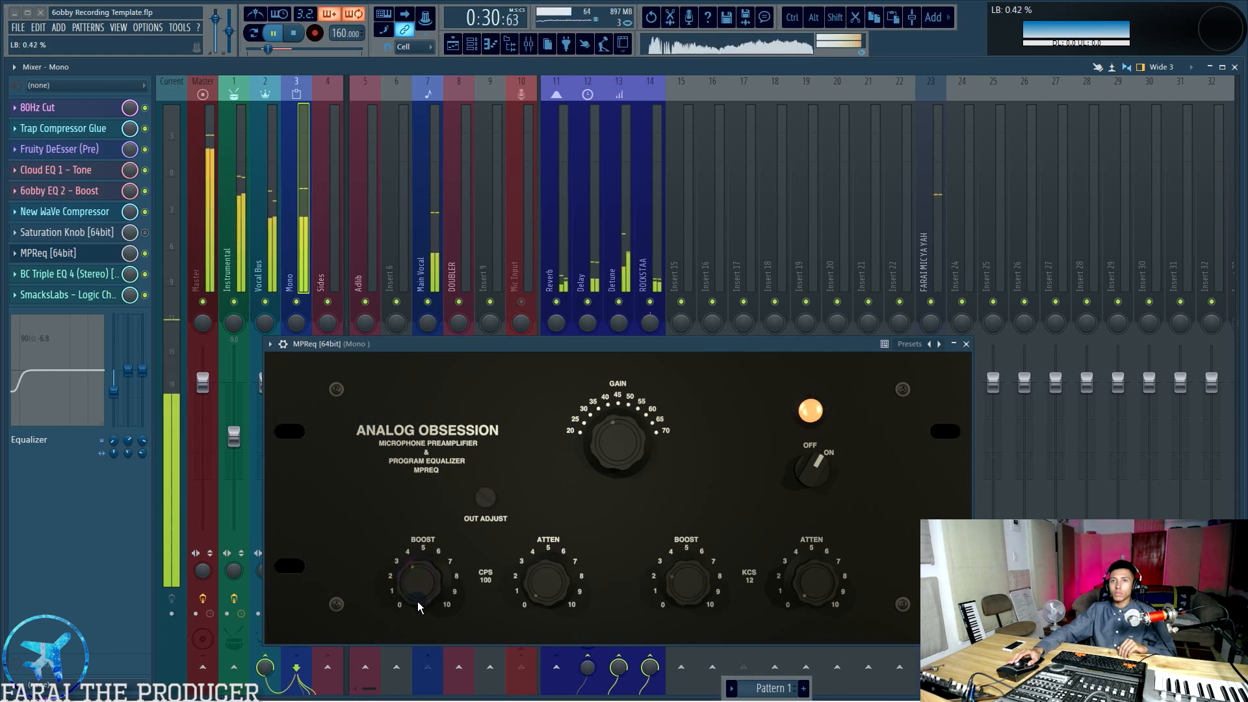
pyautogui.moveTo(417, 595); pyautogui.dragTo(418, 619)
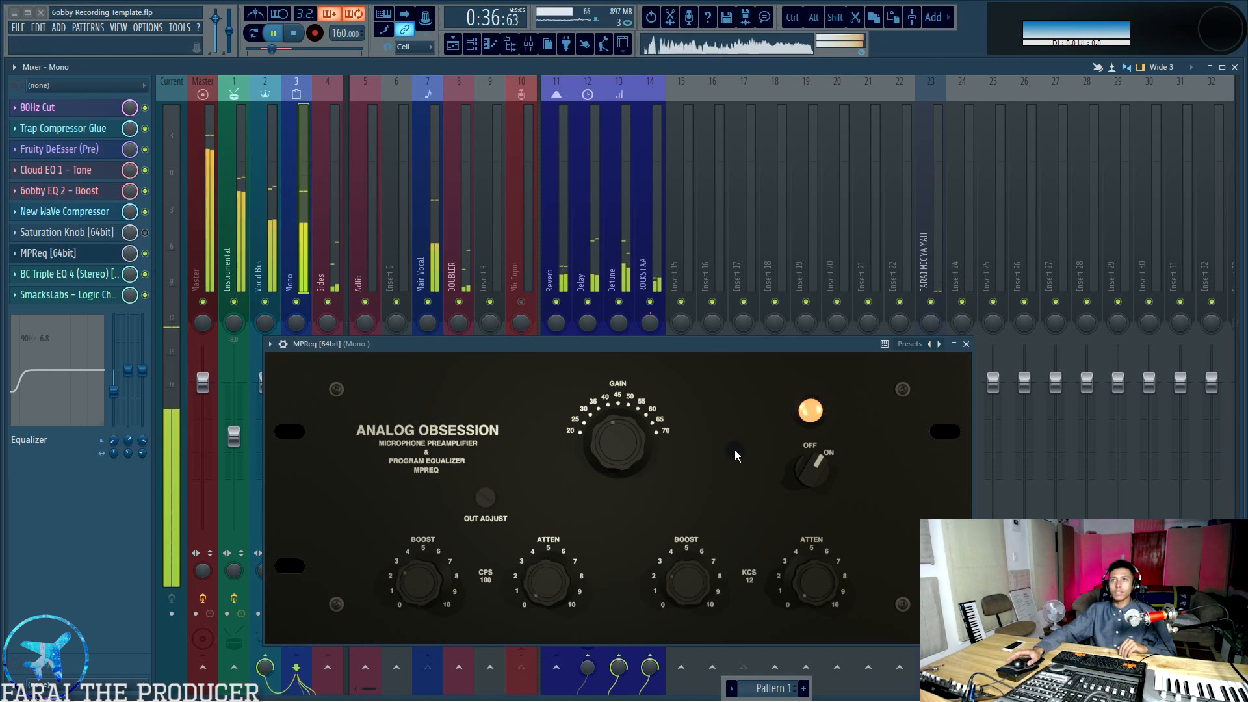
# Step: Compare the vocal with MPReq switched off and back on during playback, then stop the song
pyautogui.click(817, 469)
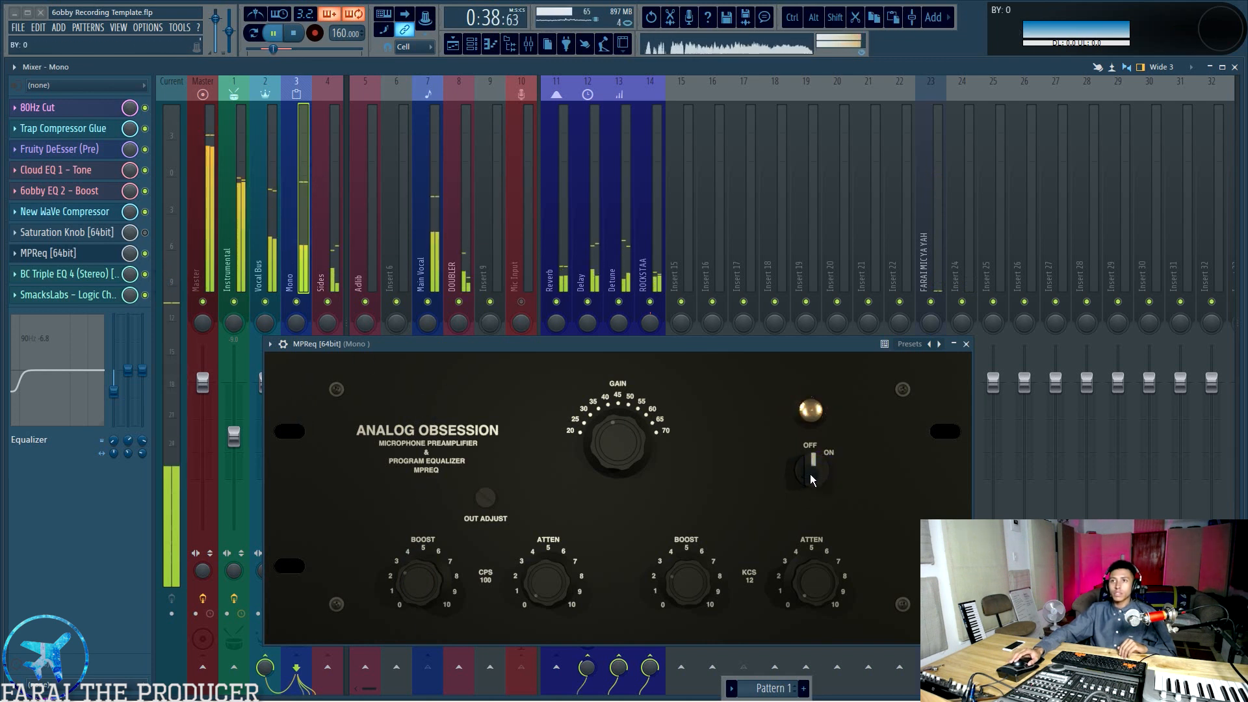
pyautogui.click(814, 463)
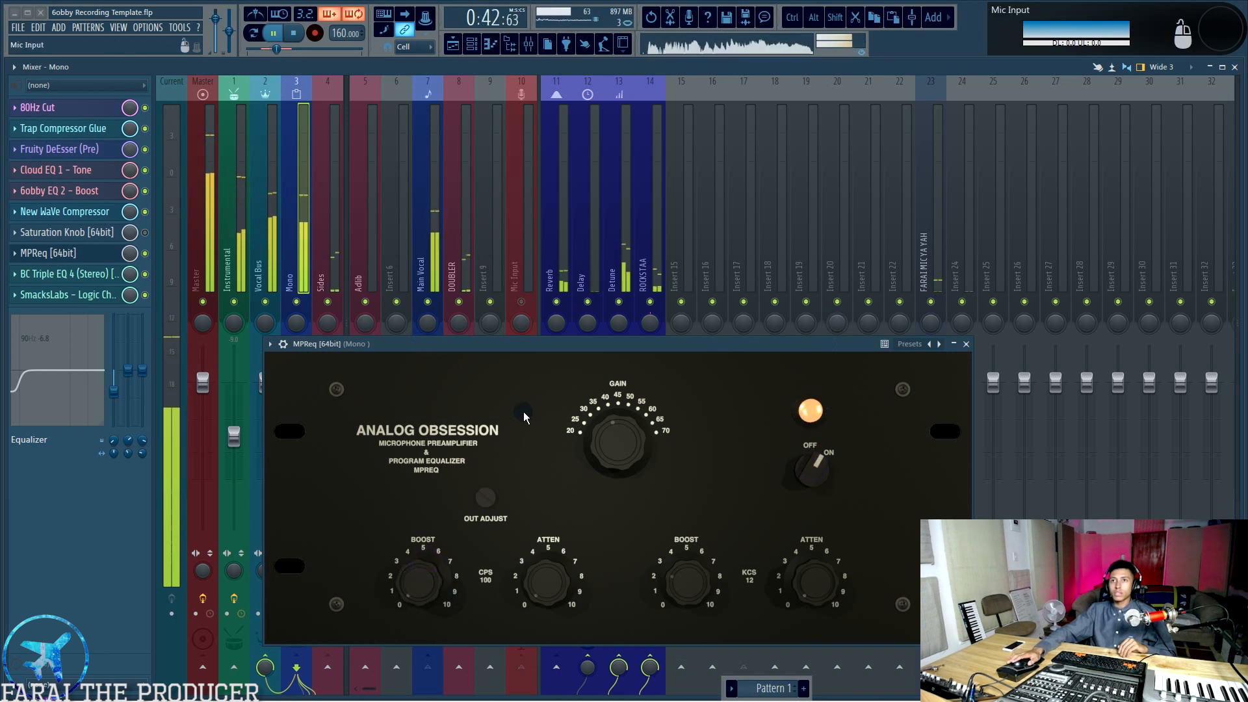
pyautogui.press('space')
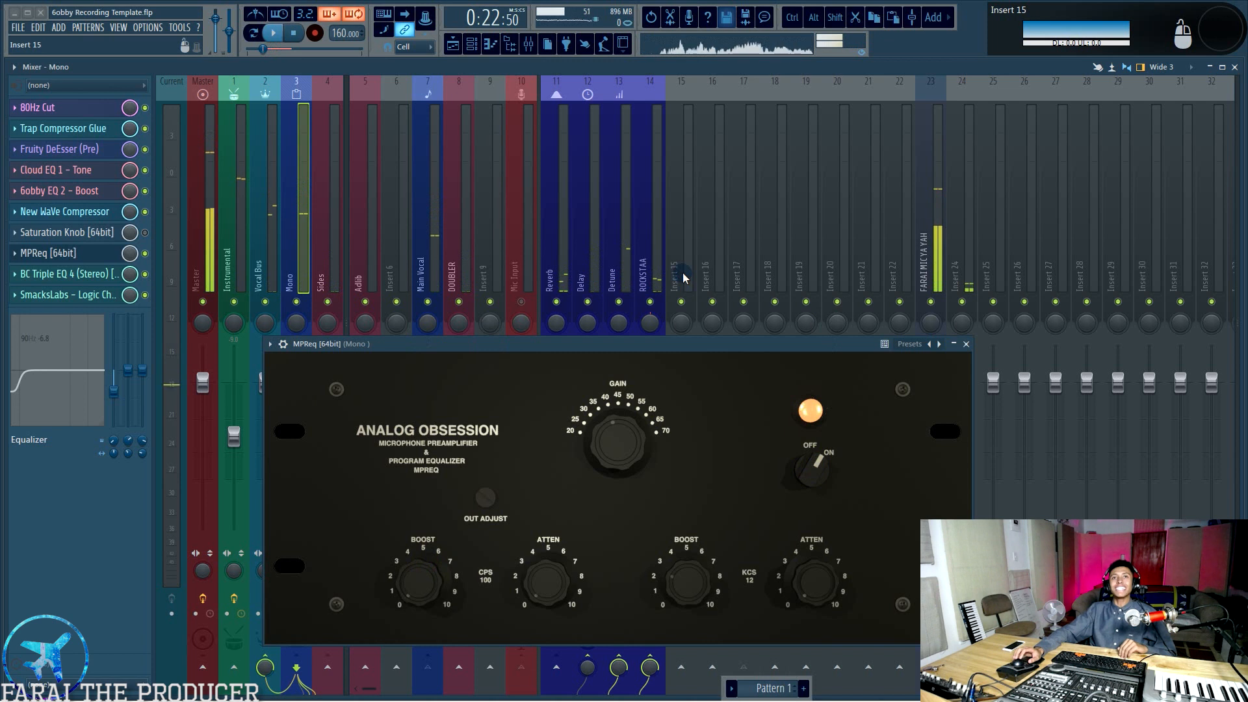